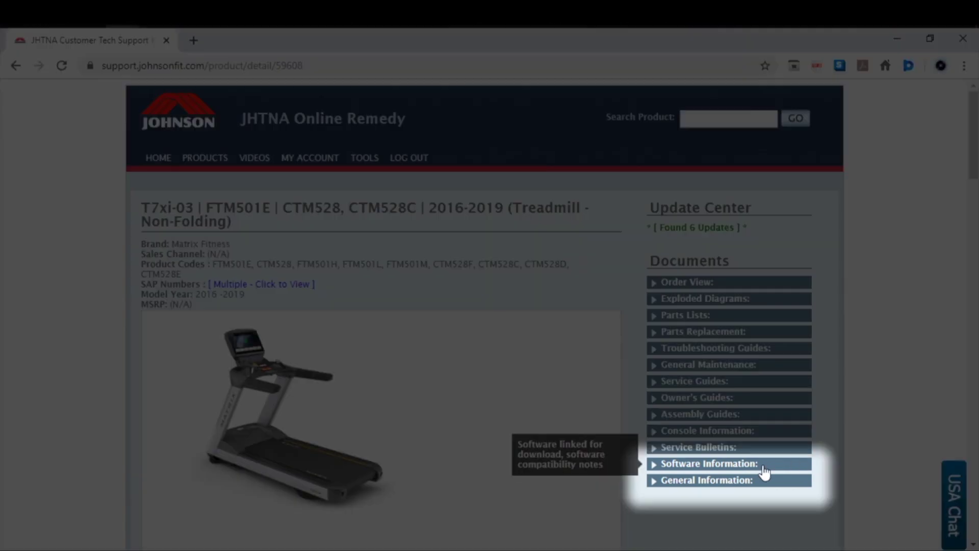
- Open the Software Box Instructions link under Software Information to reach the 7xi Box folder
left_click(763, 466)
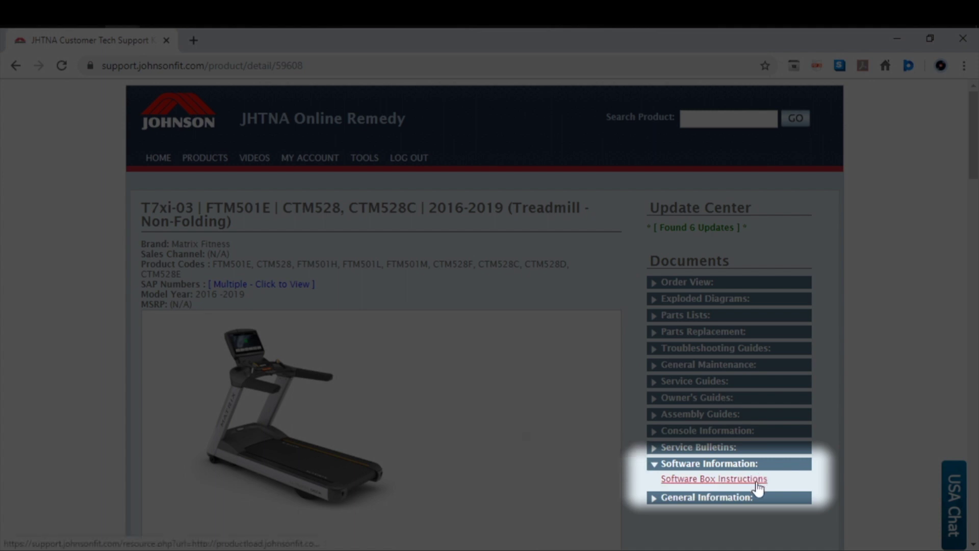
left_click(714, 479)
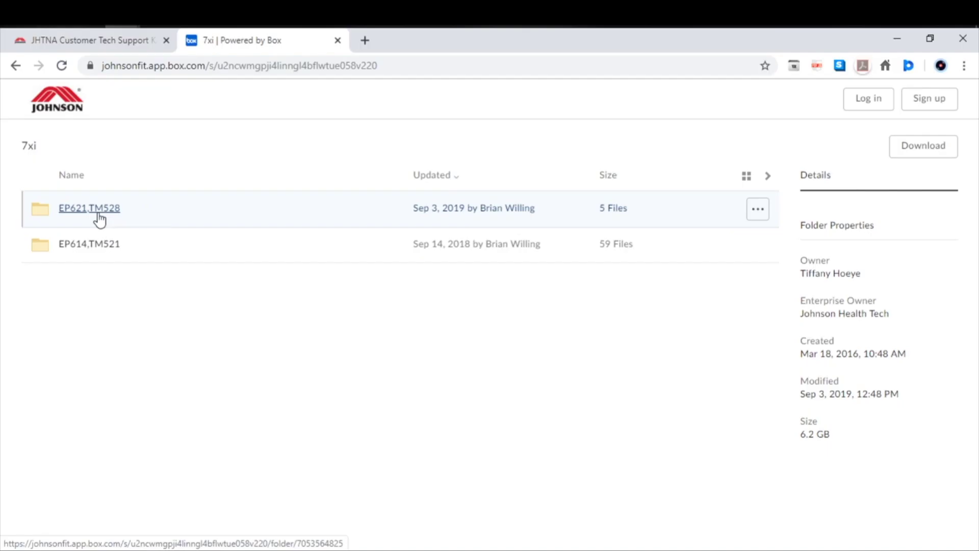
- Download 1.6.7.11.zip from the EP621,TM528 Box folder into Downloads
left_click(99, 216)
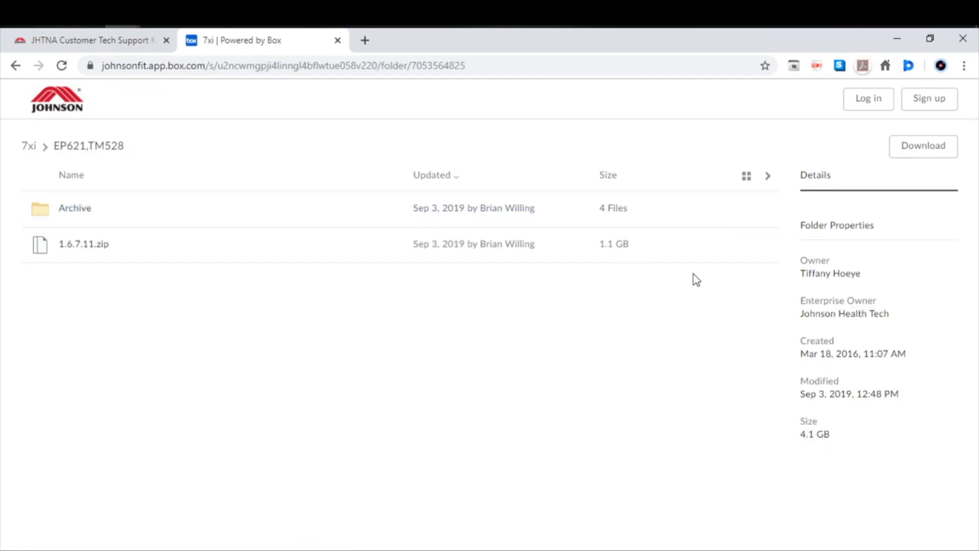
mouse_move(757, 246)
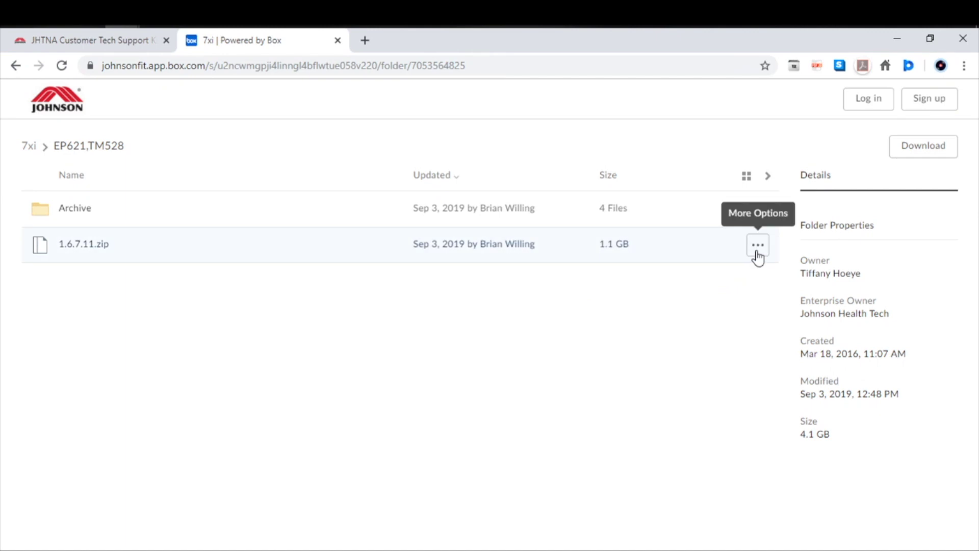
left_click(758, 257)
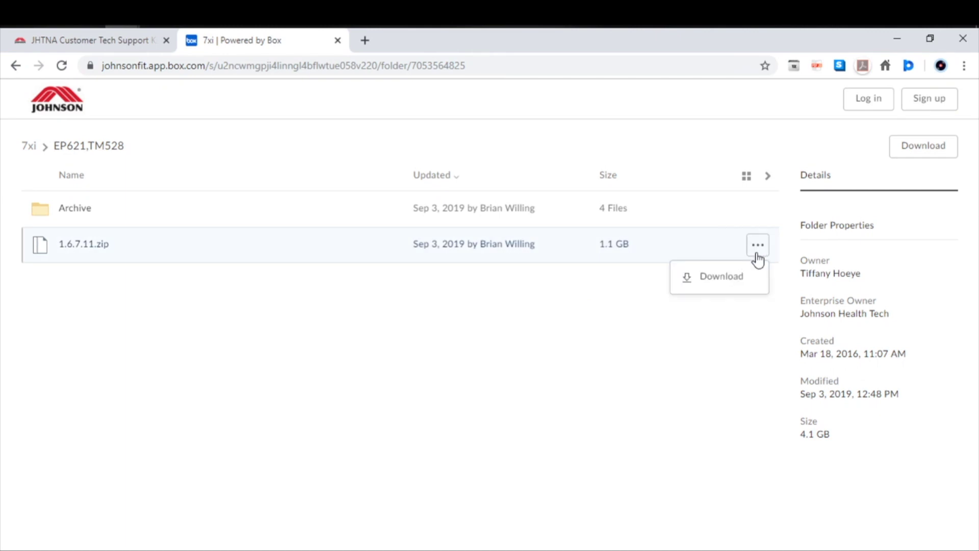
left_click(758, 279)
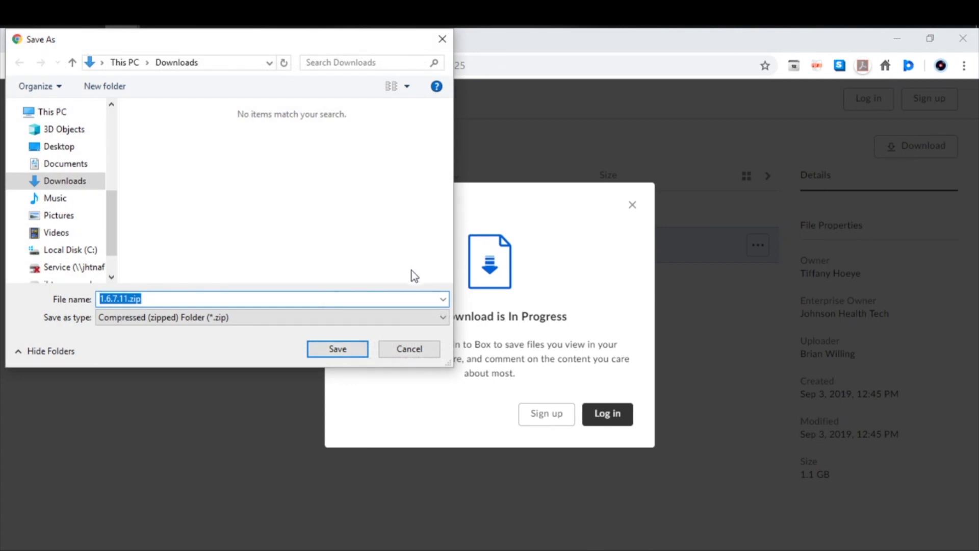
left_click(338, 352)
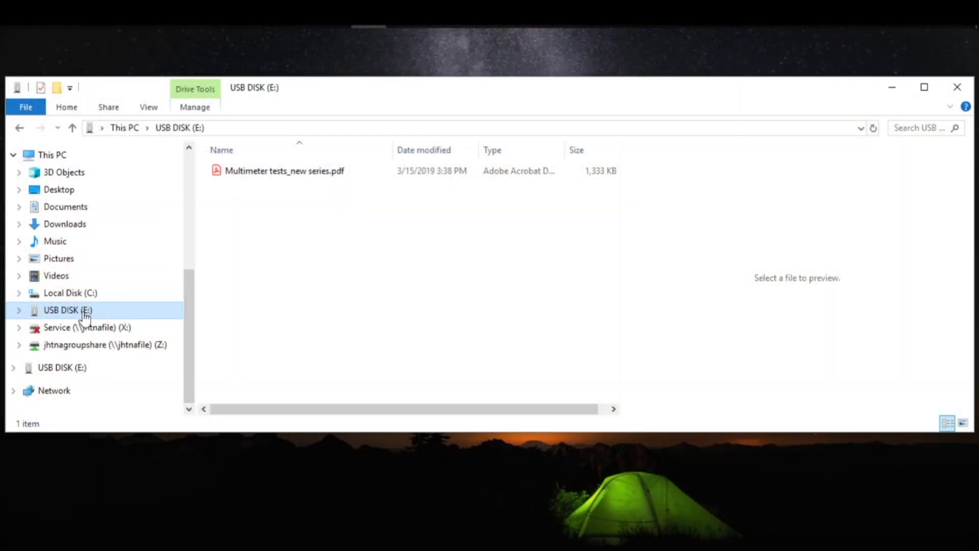
- Quick-format USB DISK (E:) as FAT32, confirming the data erase
right_click(84, 315)
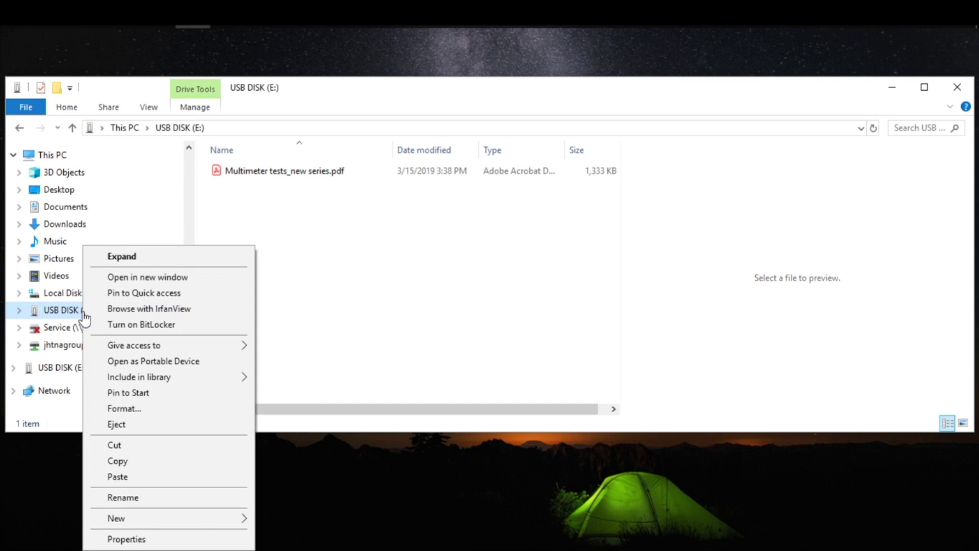
left_click(124, 409)
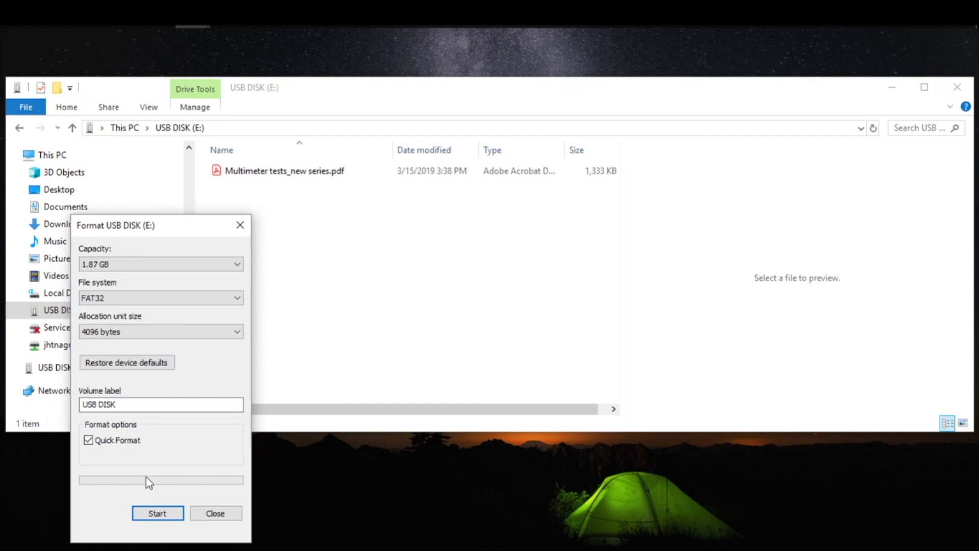
left_click(157, 514)
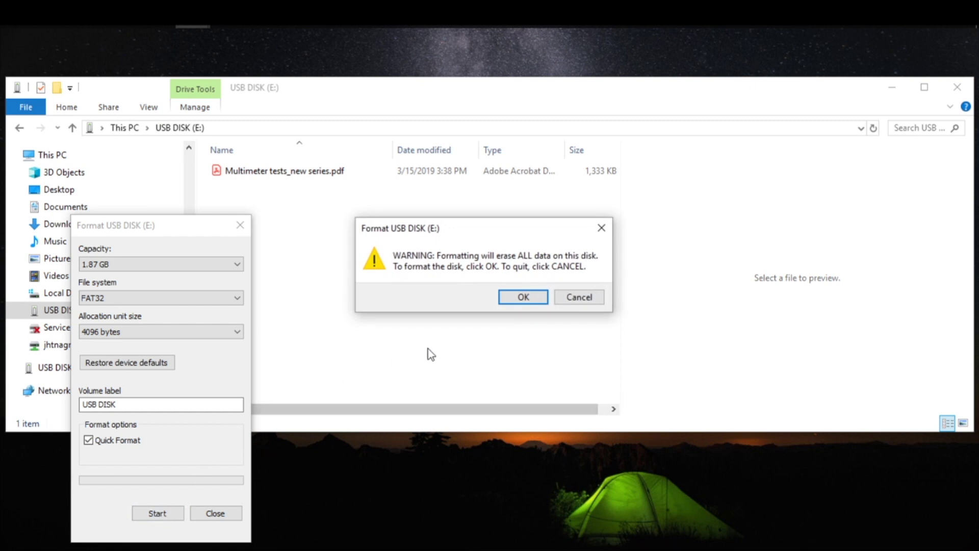
left_click(535, 299)
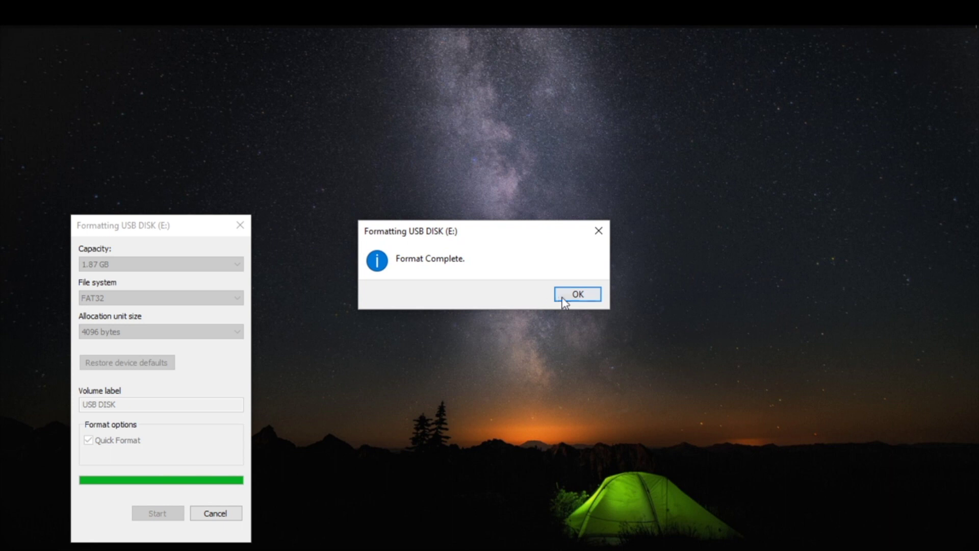
left_click(572, 297)
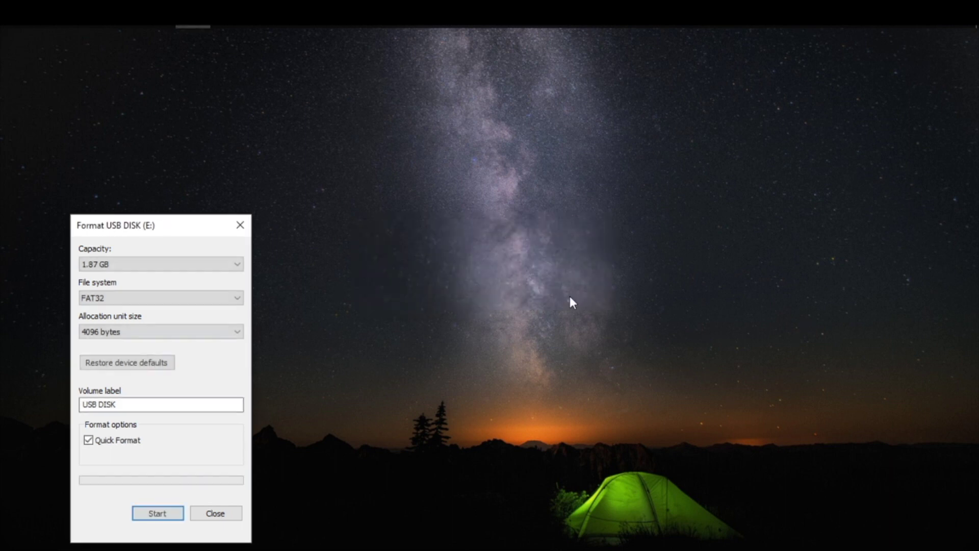
left_click(223, 516)
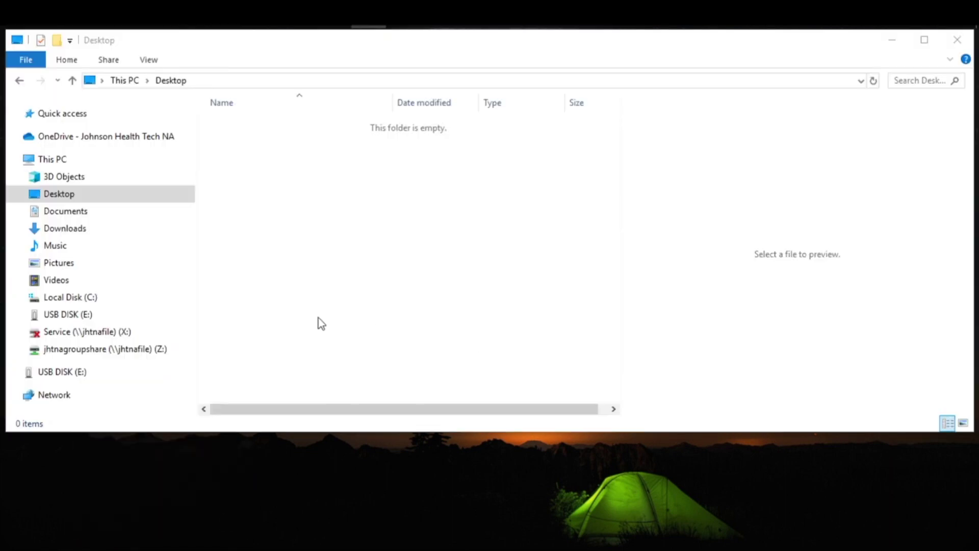
- Open 1.6.7.11.zip from the Downloads folder to view its contents
left_click(83, 237)
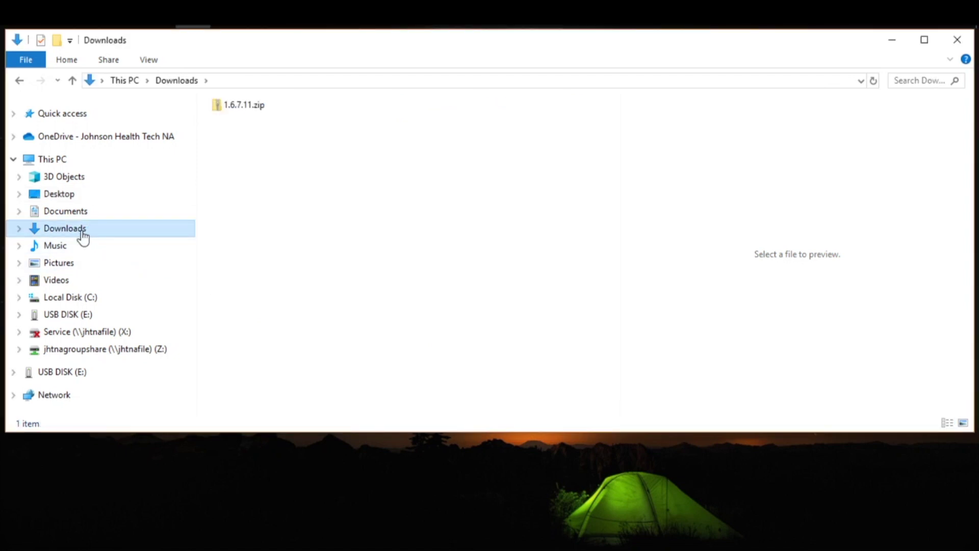
left_click(248, 110)
right_click(248, 107)
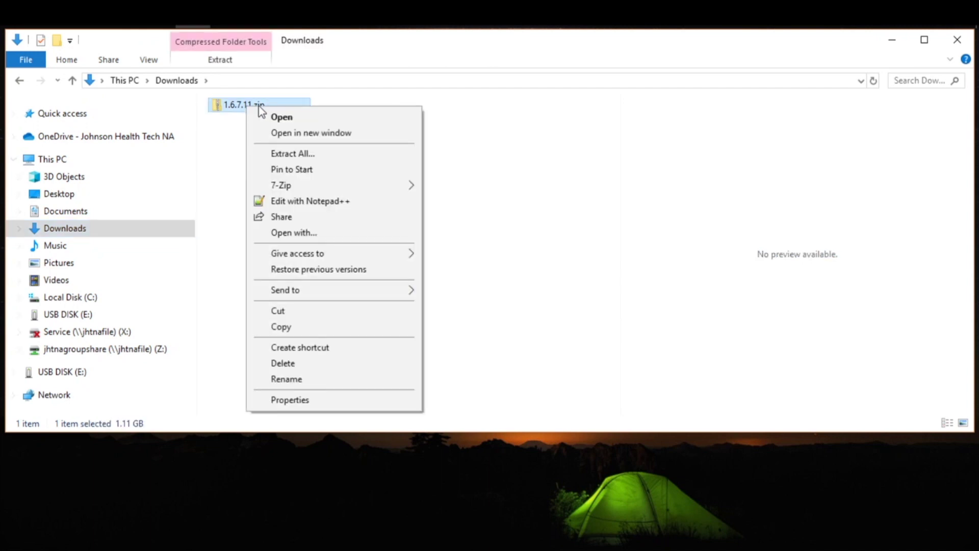
left_click(276, 119)
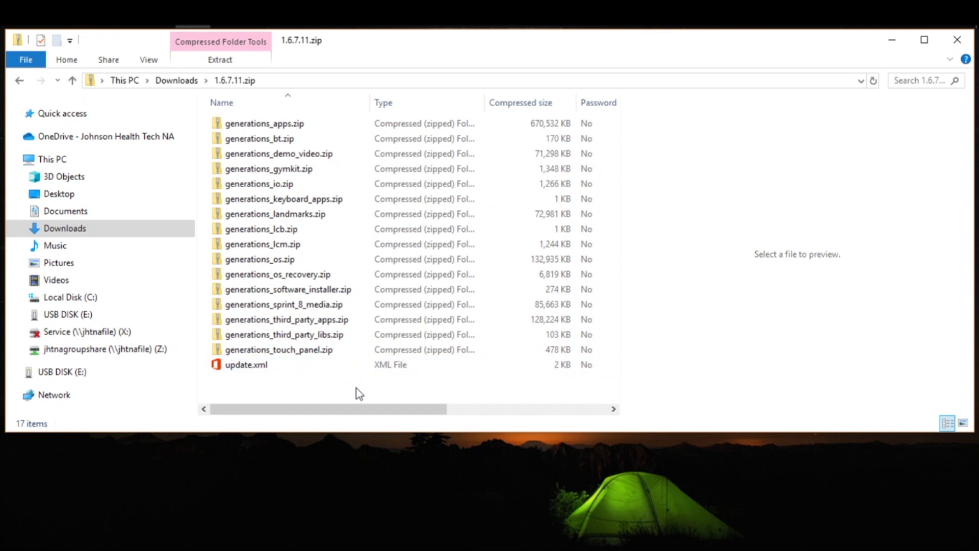
- Copy all 17 files inside the zip, then show the empty USB DISK (E:)
left_click_drag(356, 388, 217, 122)
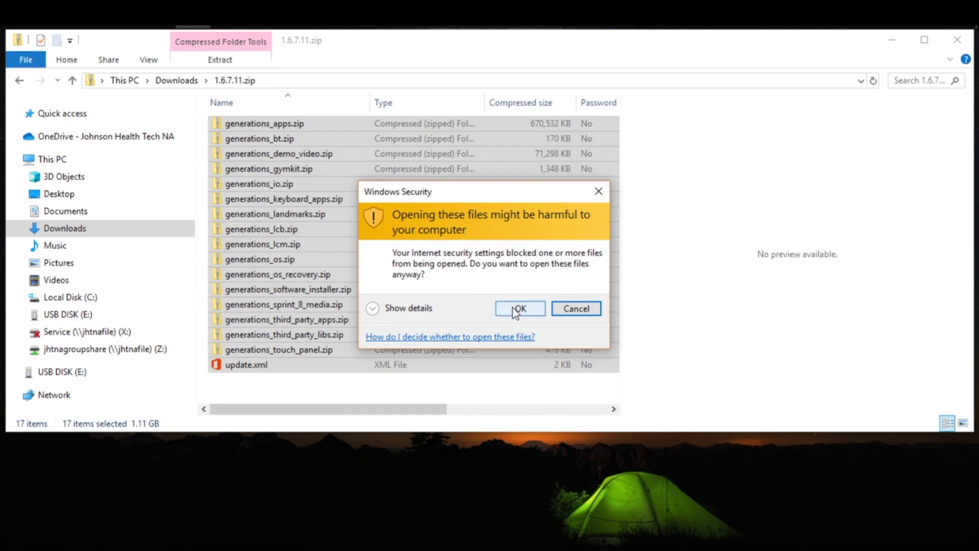
left_click(519, 308)
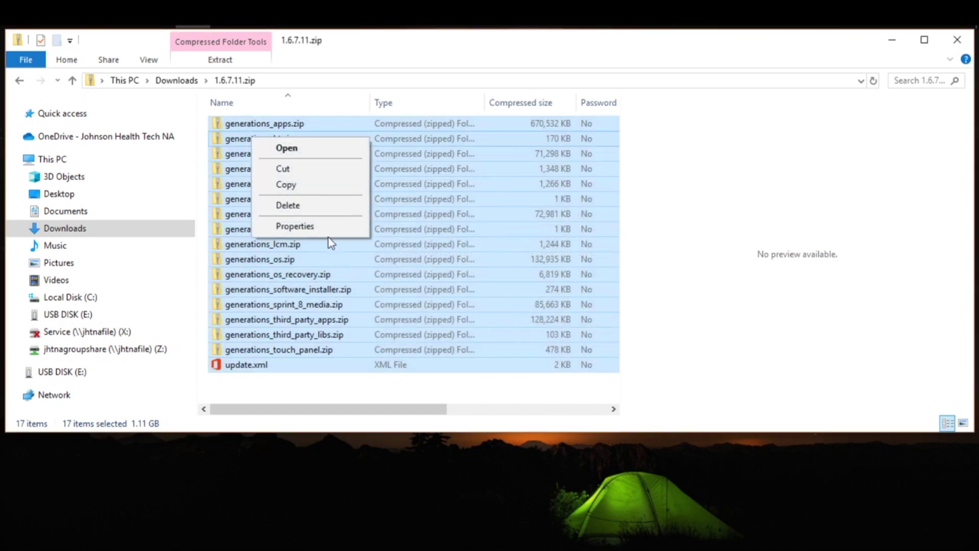
left_click(306, 189)
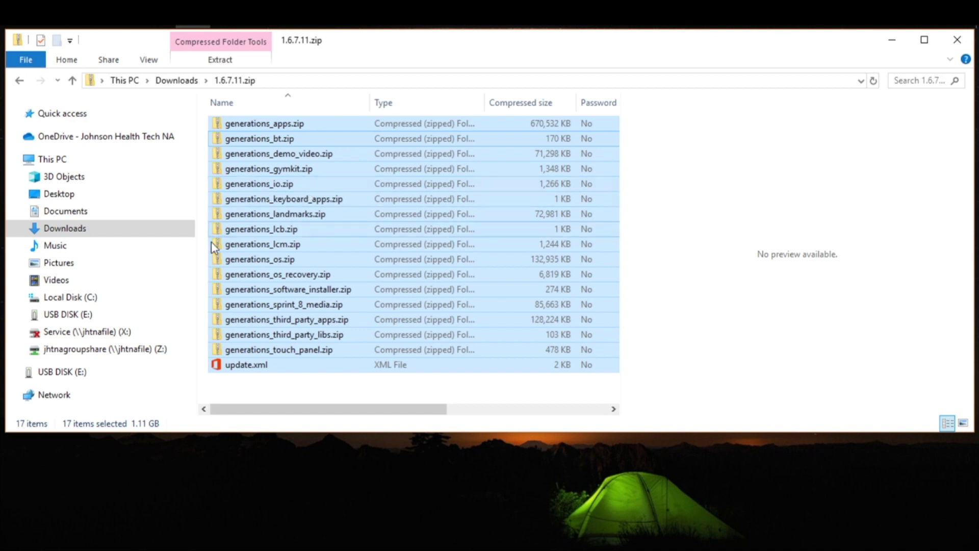
mouse_move(70, 297)
left_click(77, 315)
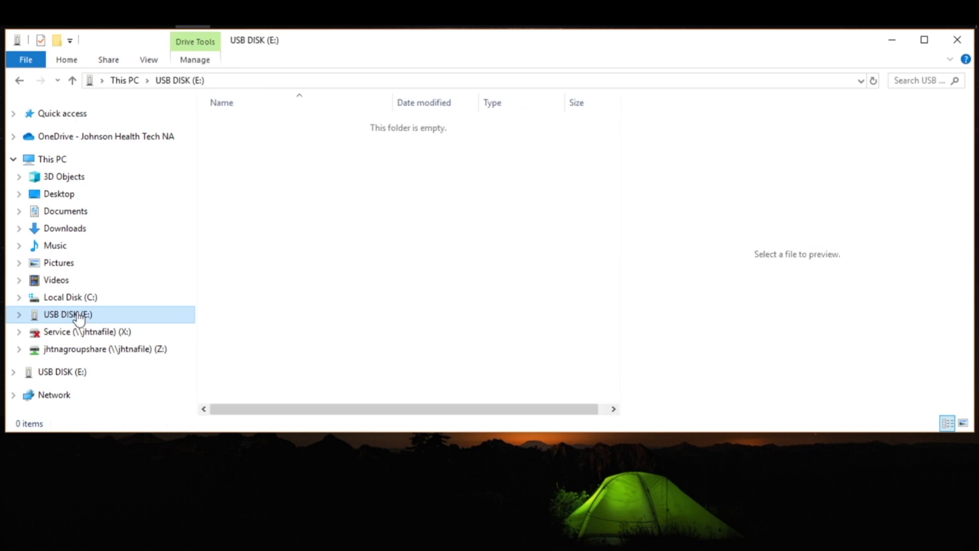
- Paste the 17 update files onto USB DISK (E:), then bring up its Eject option
right_click(242, 191)
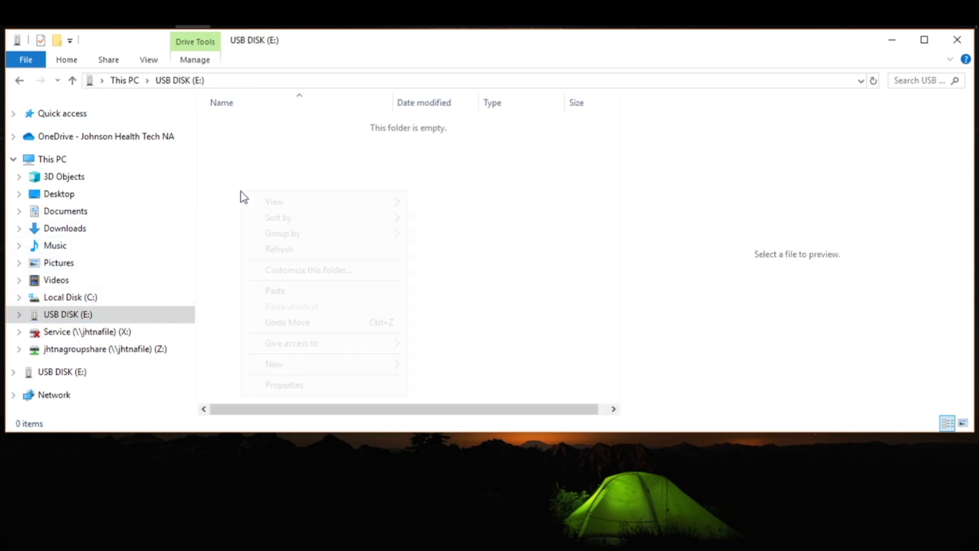
left_click(276, 290)
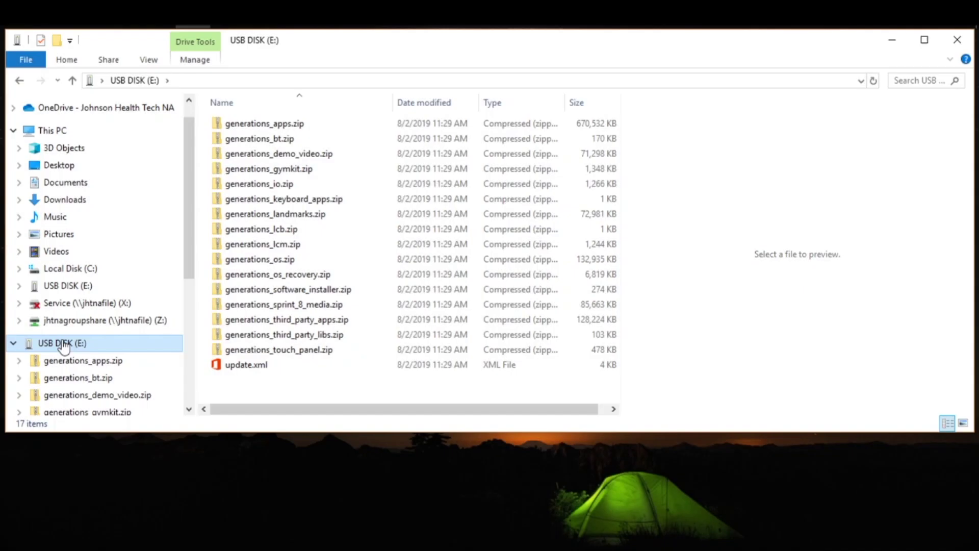
right_click(64, 347)
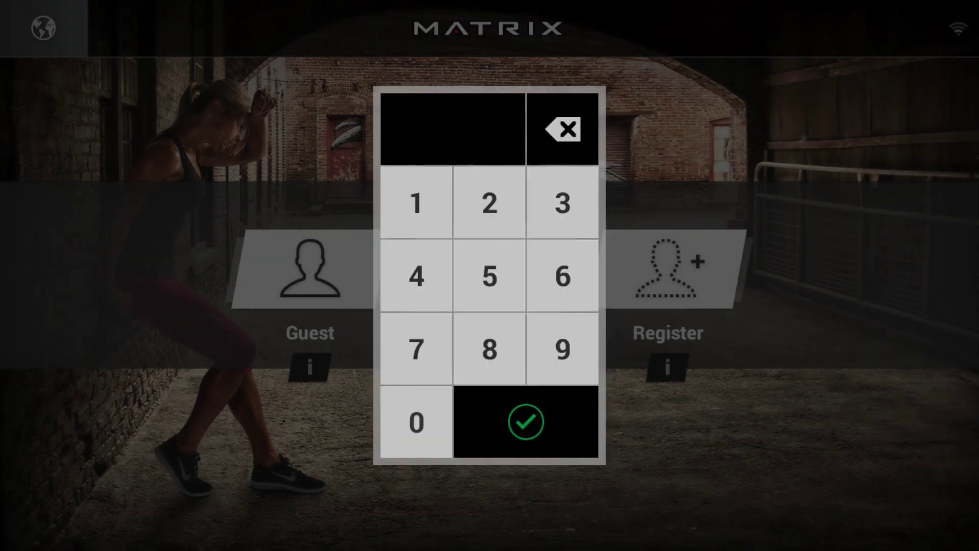
type("30")
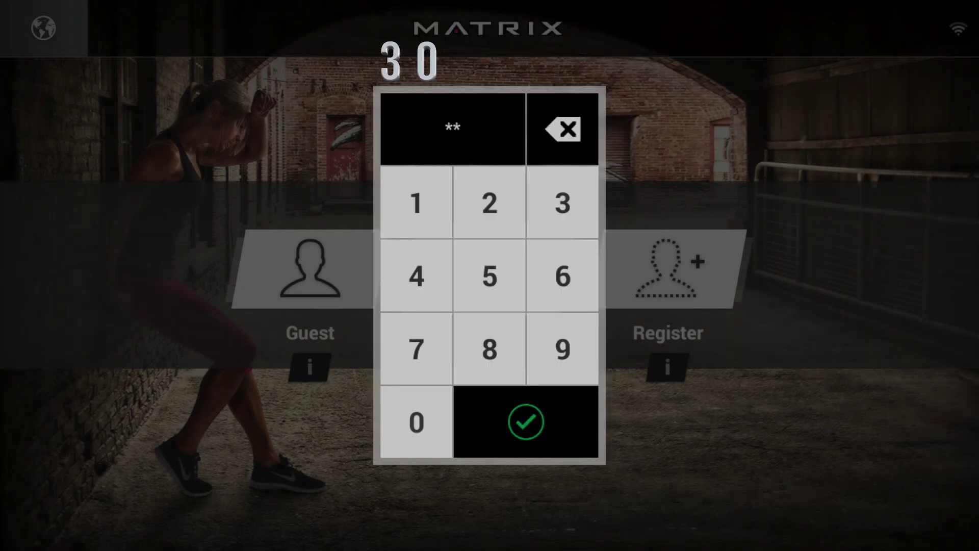
type("01")
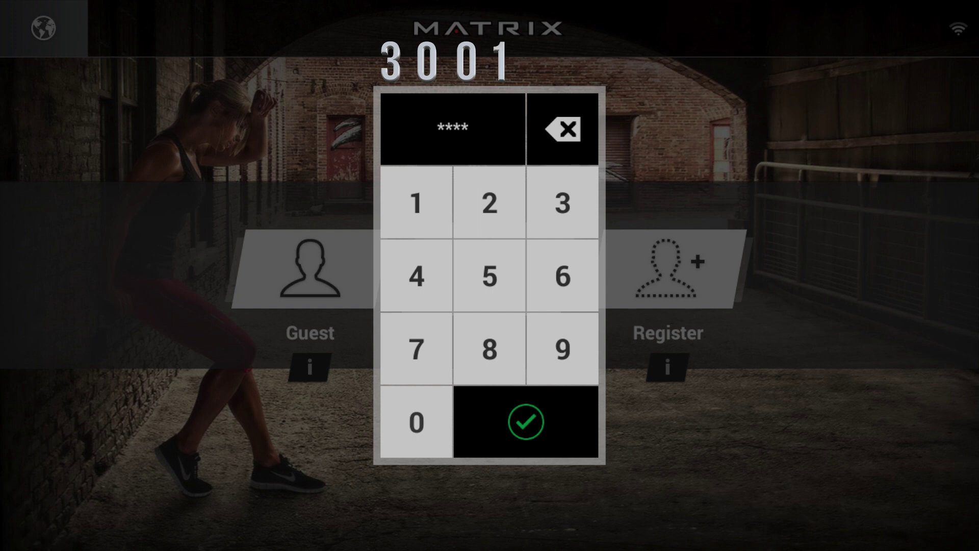